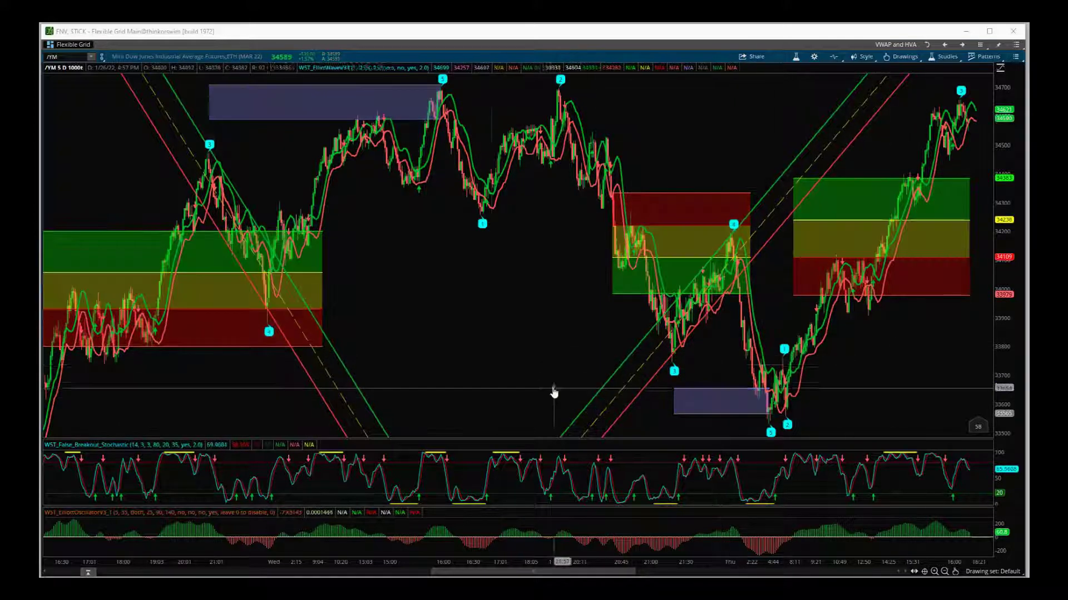
Step: Pan back in time and widen the bars around the downtrend channel and green-yellow-red zone
left_click_drag(467, 348, 615, 348)
left_click_drag(564, 553, 672, 294)
left_click_drag(606, 556, 441, 467)
left_click_drag(482, 341, 552, 339)
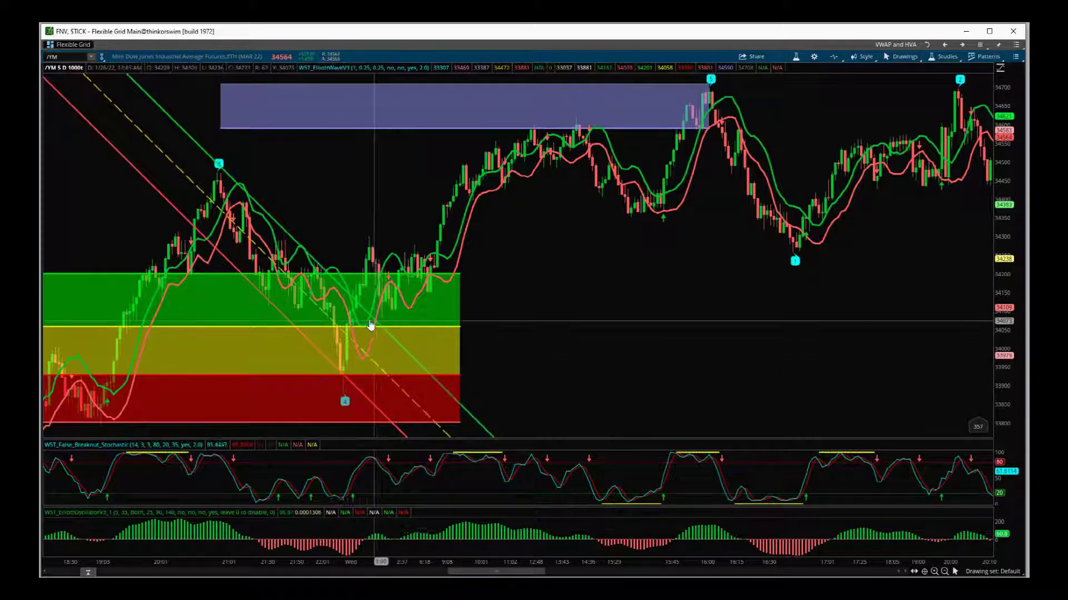
left_click_drag(486, 369, 739, 356)
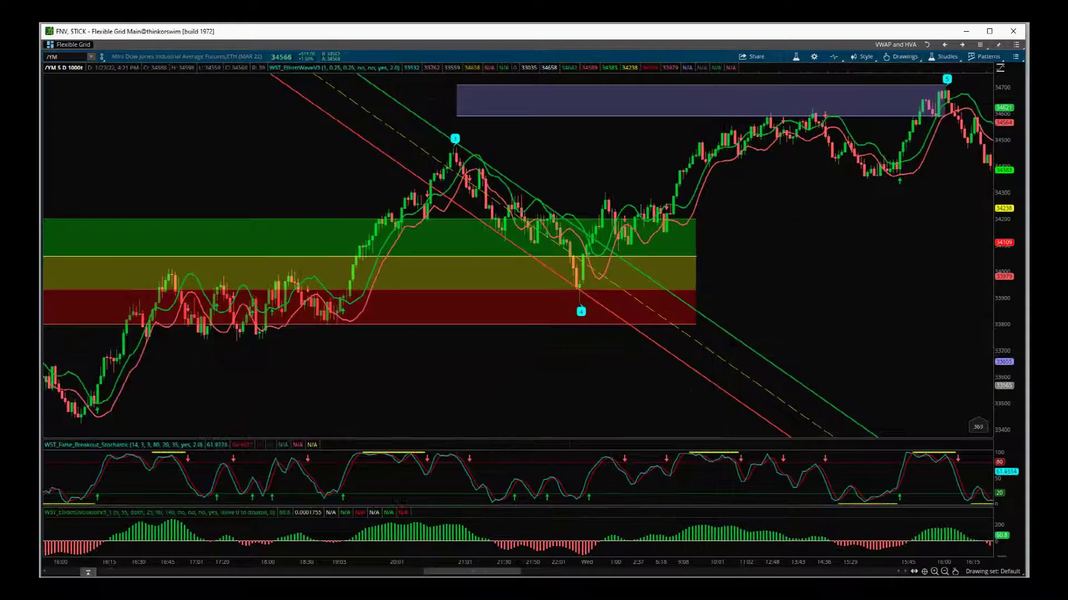
left_click_drag(674, 561, 440, 556)
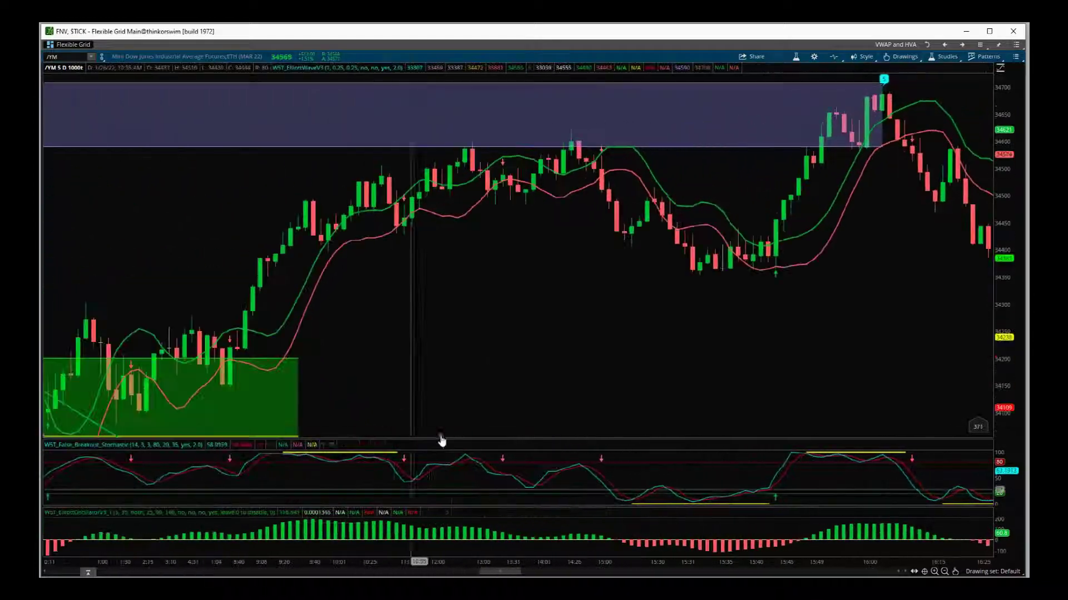
left_click_drag(639, 353, 918, 317)
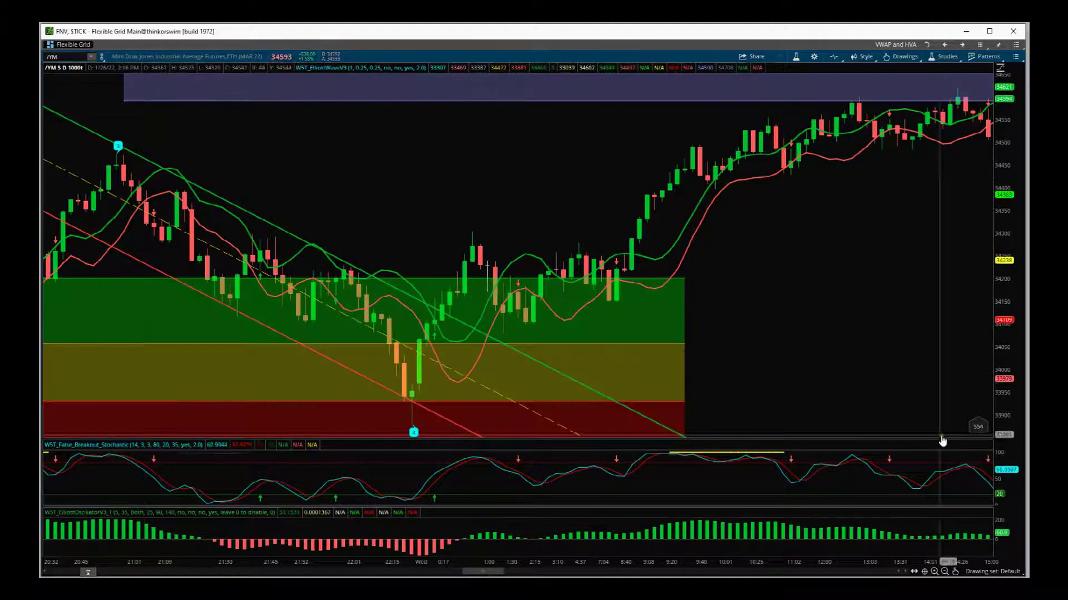
Step: Draw a thin horizontal price-level line just above the green zone
left_click(956, 572)
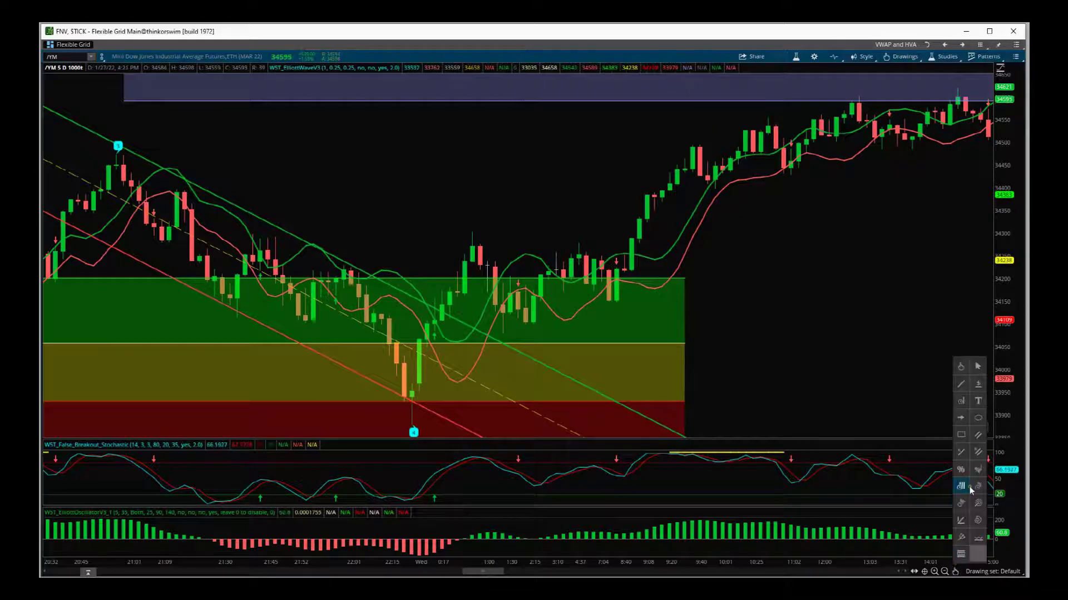
left_click(962, 436)
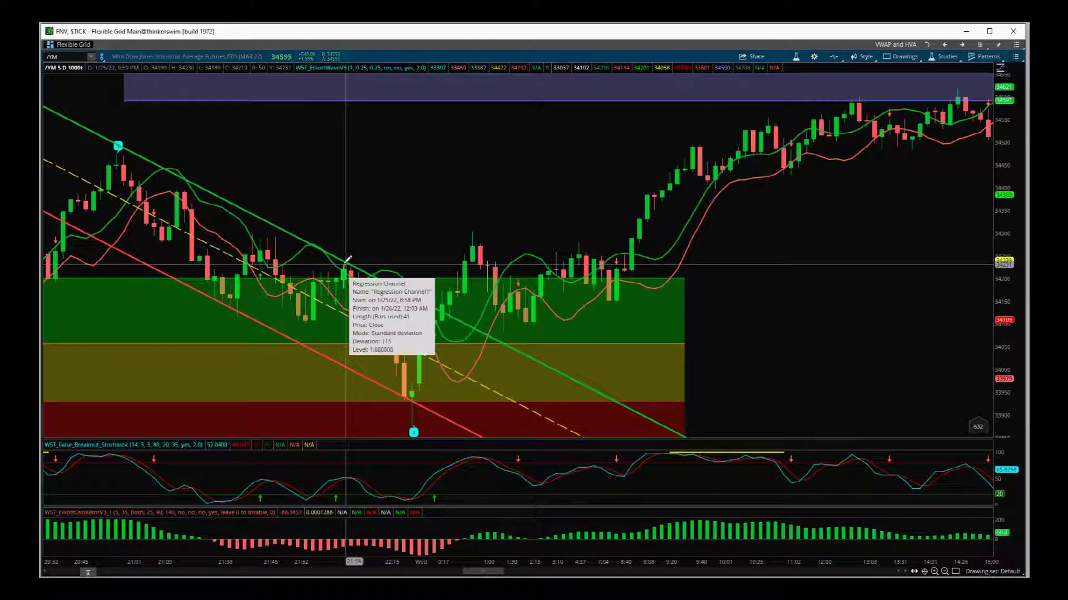
left_click_drag(295, 263, 558, 268)
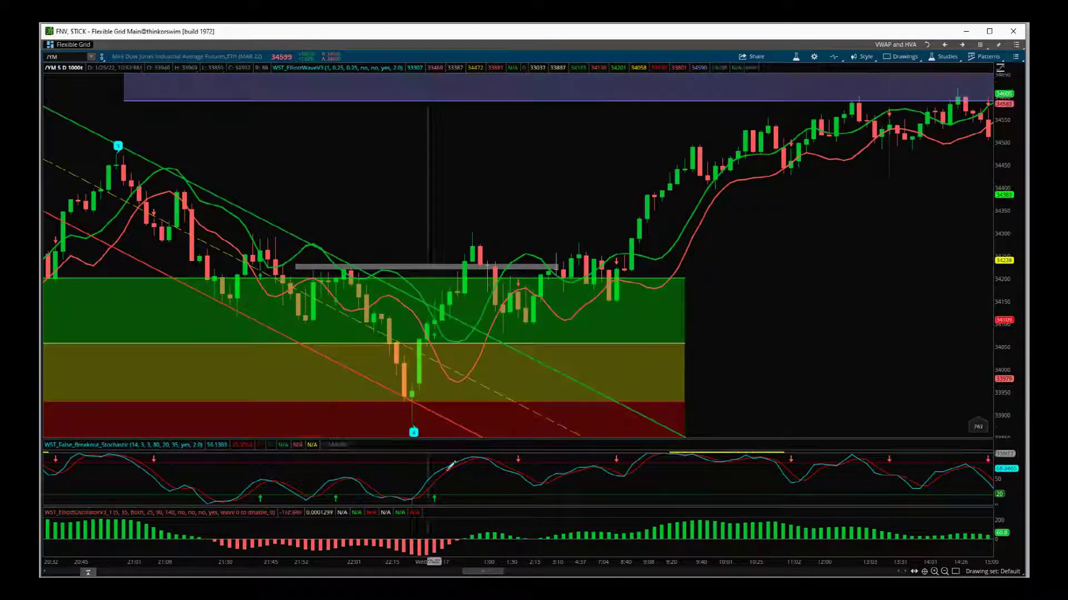
Step: Return to the pan tool and zoom out to show more bars, including newer candles
left_click(955, 573)
left_click(953, 374)
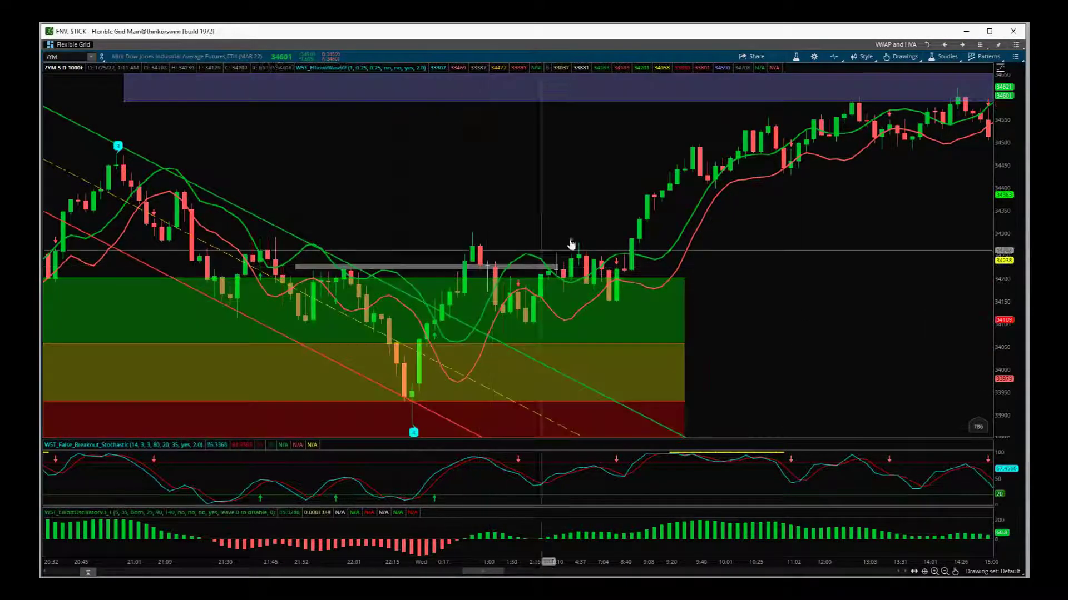
left_click_drag(662, 563, 754, 566)
left_click_drag(879, 315, 573, 300)
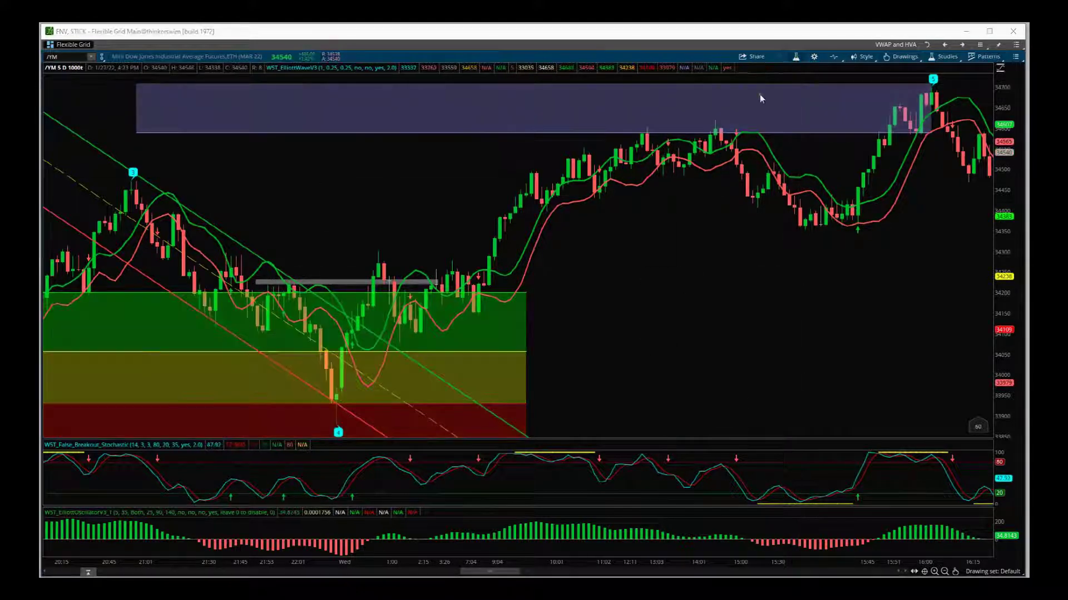
Step: Search the studies editor for WST and add WST_EMA_Cloud to the price studies
left_click(796, 57)
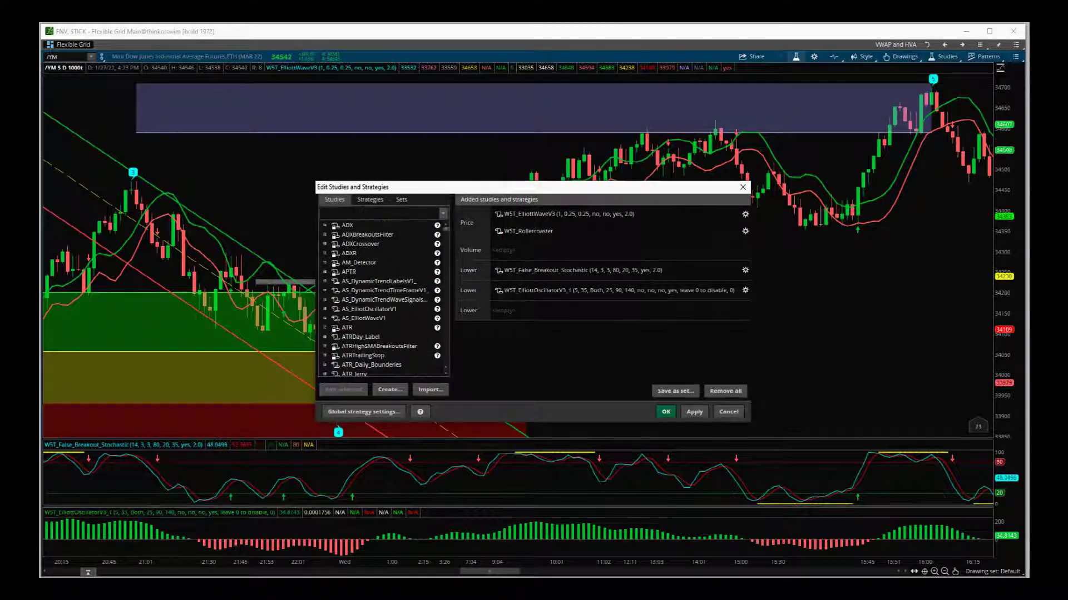
type("ema")
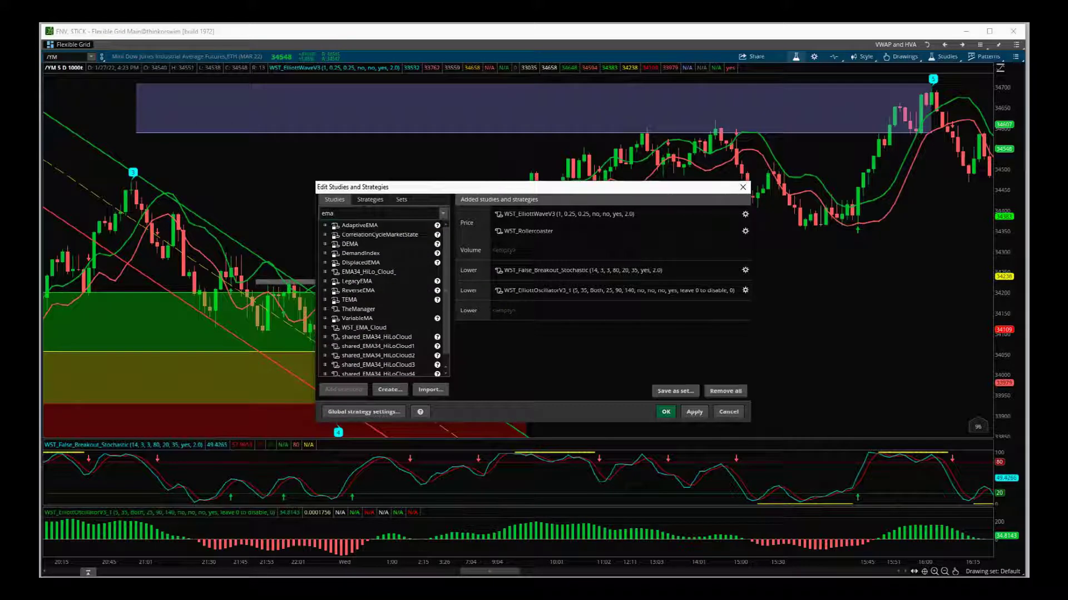
scroll(372, 302, "down", 1)
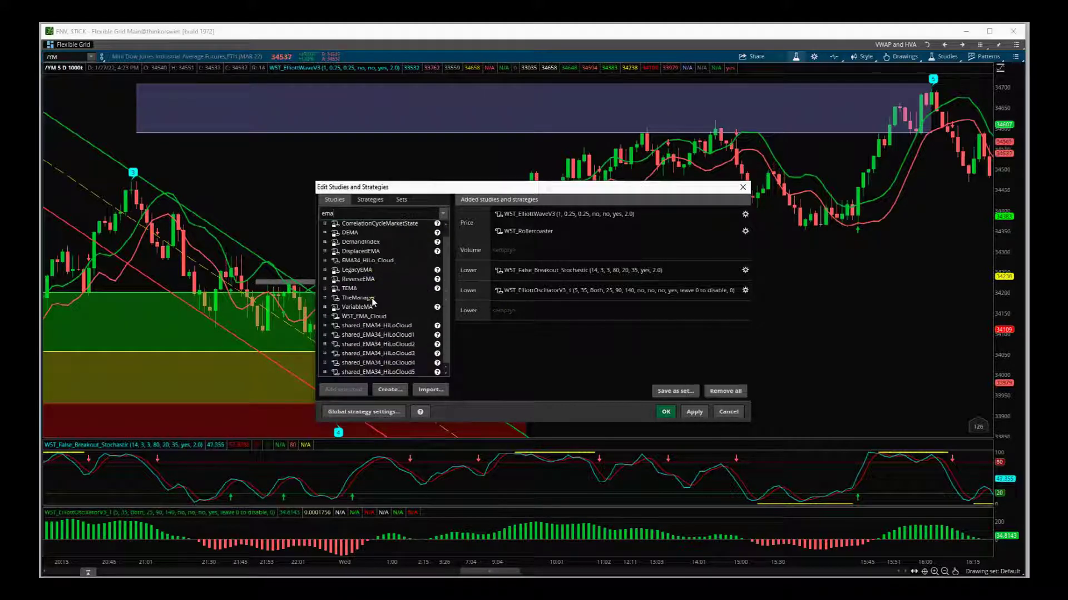
scroll(374, 304, "up", 1)
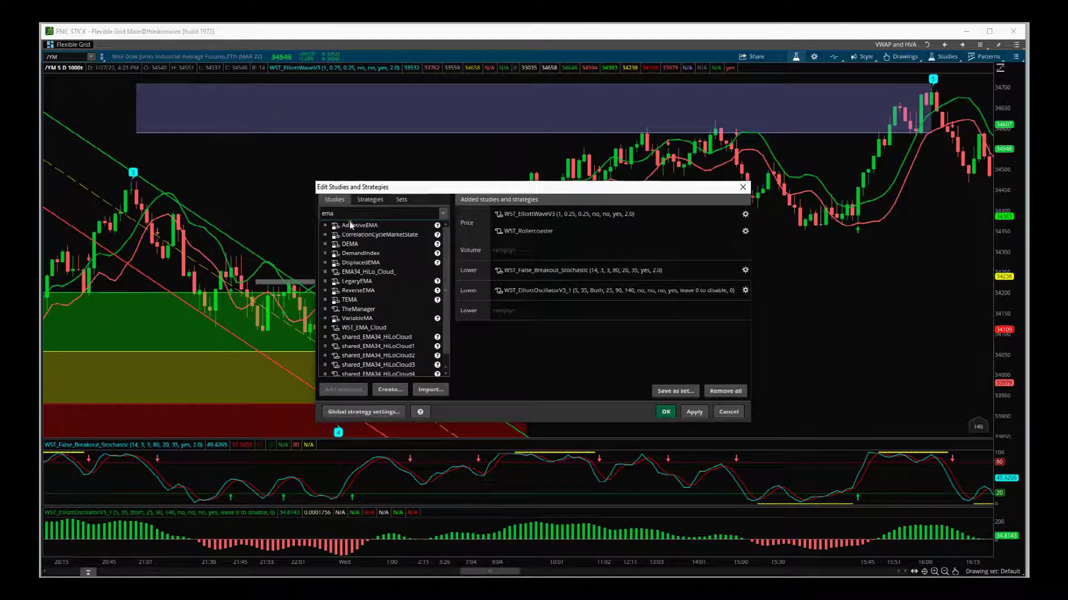
key("BackSpace")
key("BackSpace")
key("BackSpace")
type("wst")
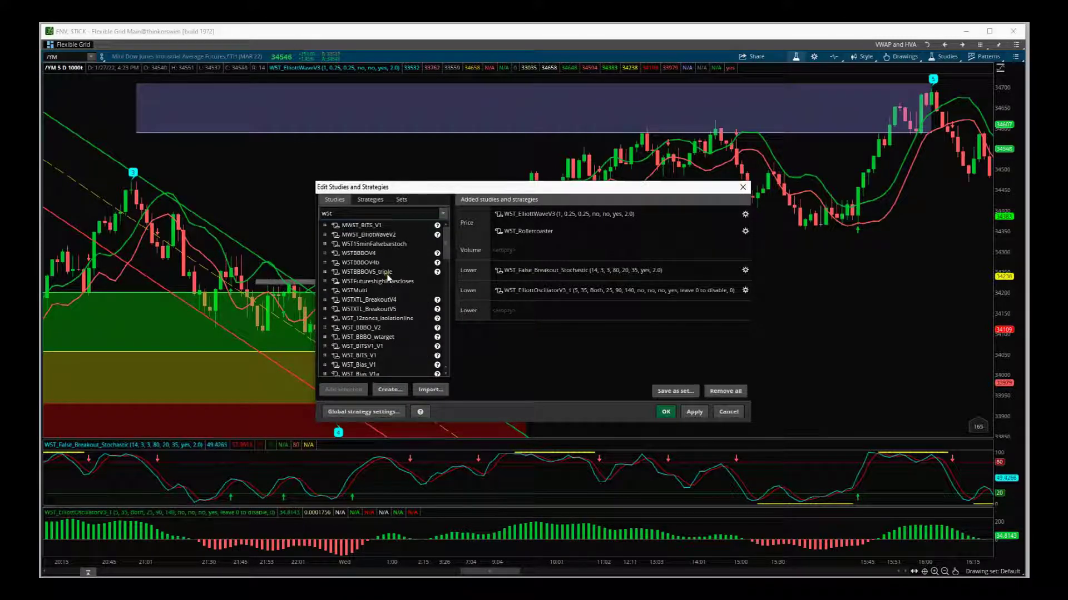
scroll(387, 278, "down", 5)
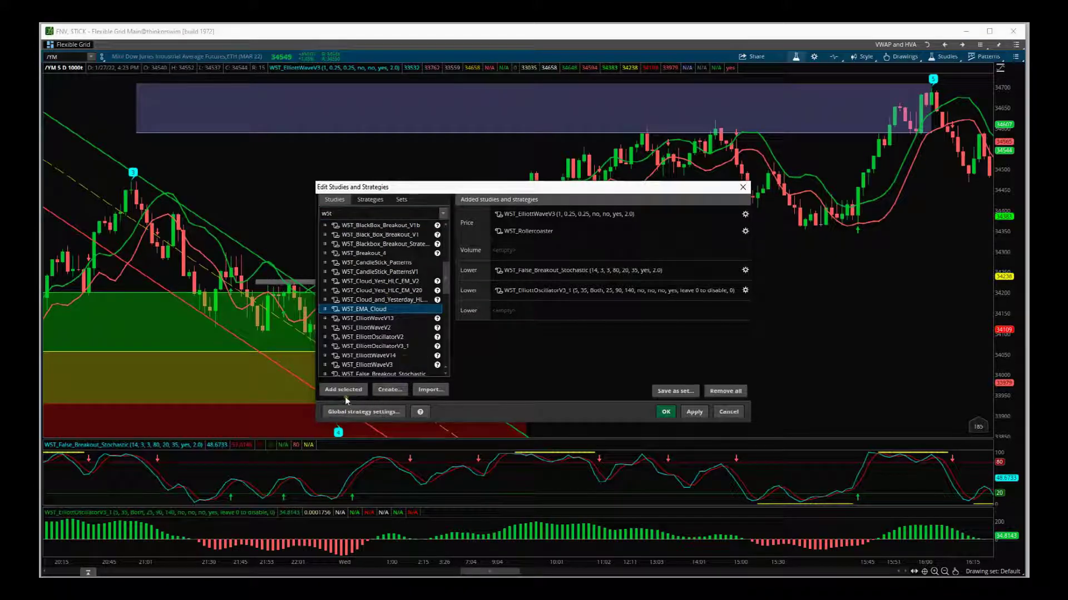
left_click(341, 391)
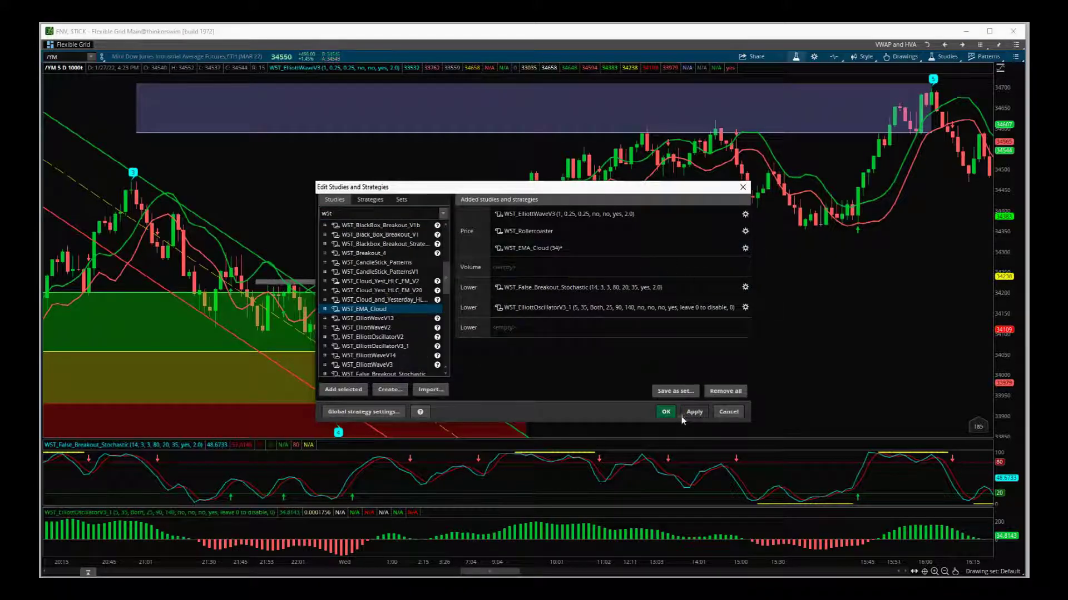
left_click(666, 413)
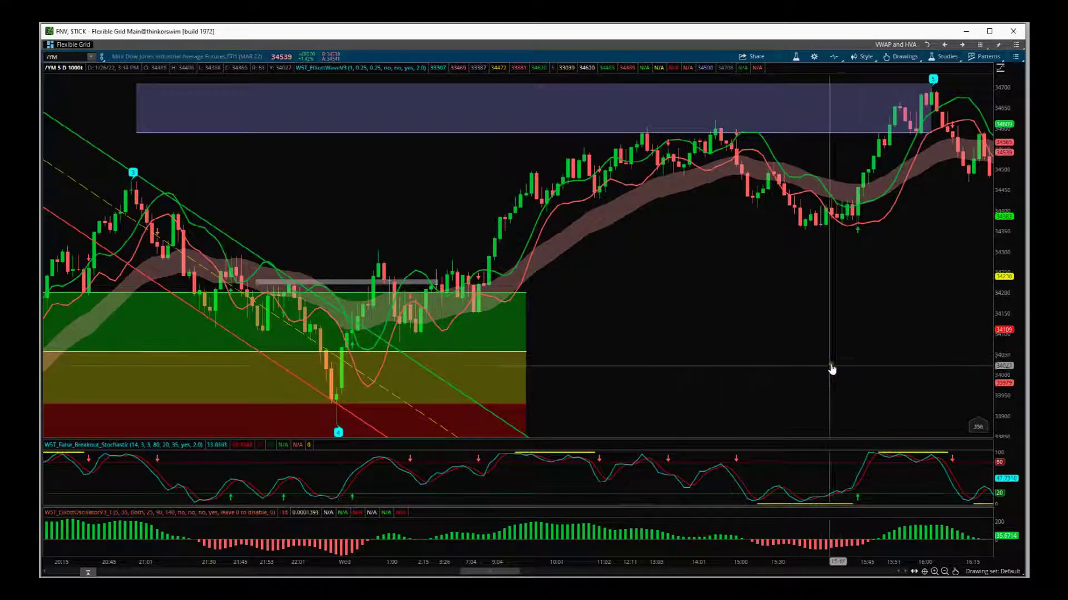
Step: Pan to the newest bars and right-edge zone box, stretching the price scale vertically
left_click_drag(885, 338, 681, 348)
left_click_drag(915, 341, 483, 351)
left_click_drag(737, 364, 457, 358)
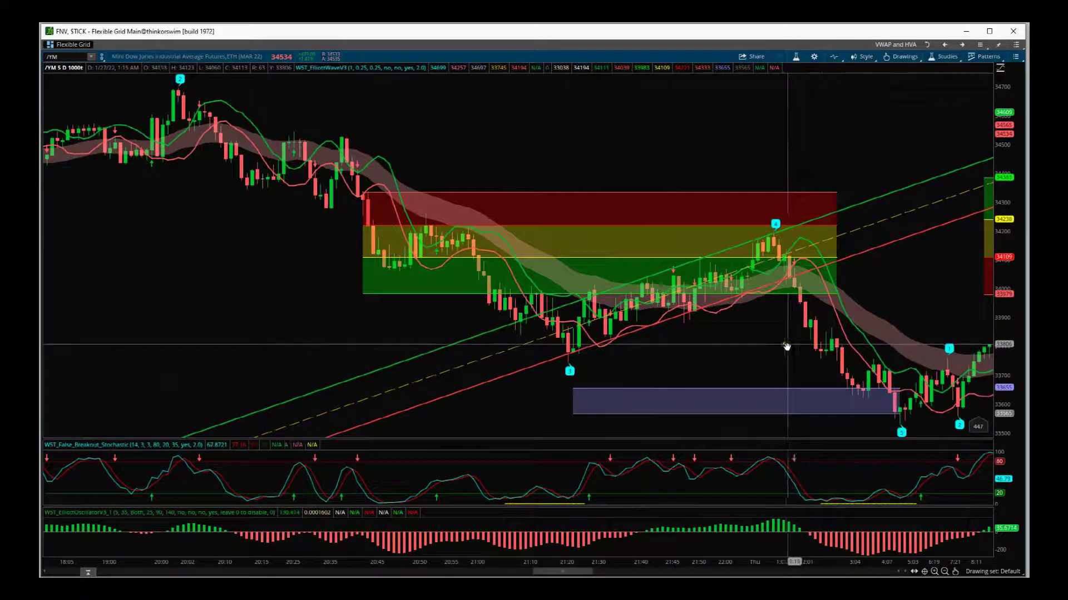
left_click_drag(786, 345, 707, 345)
left_click_drag(1018, 336, 972, 324)
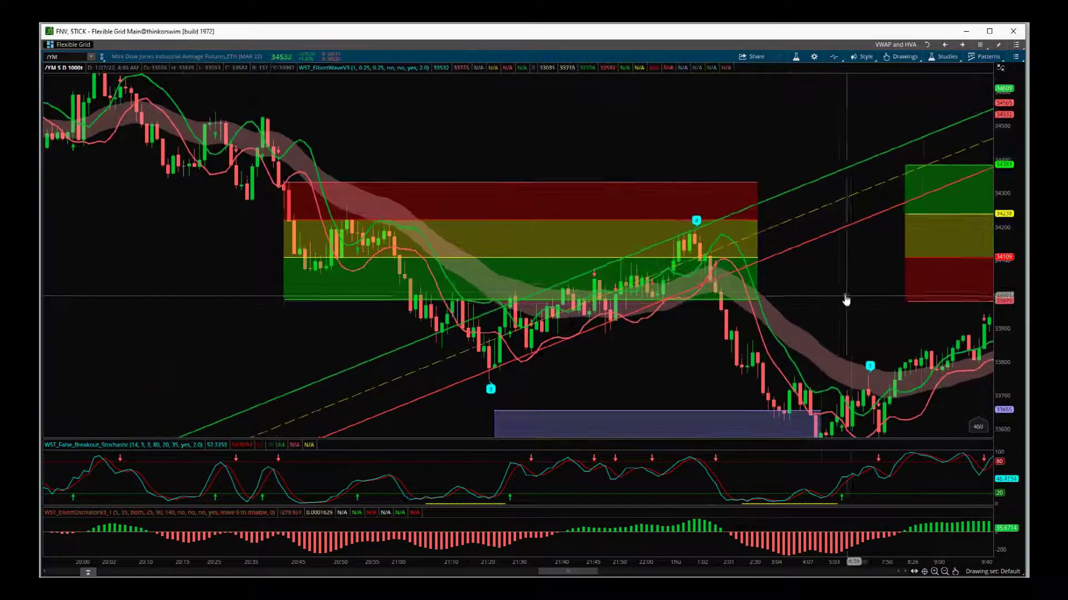
left_click_drag(822, 295, 801, 207)
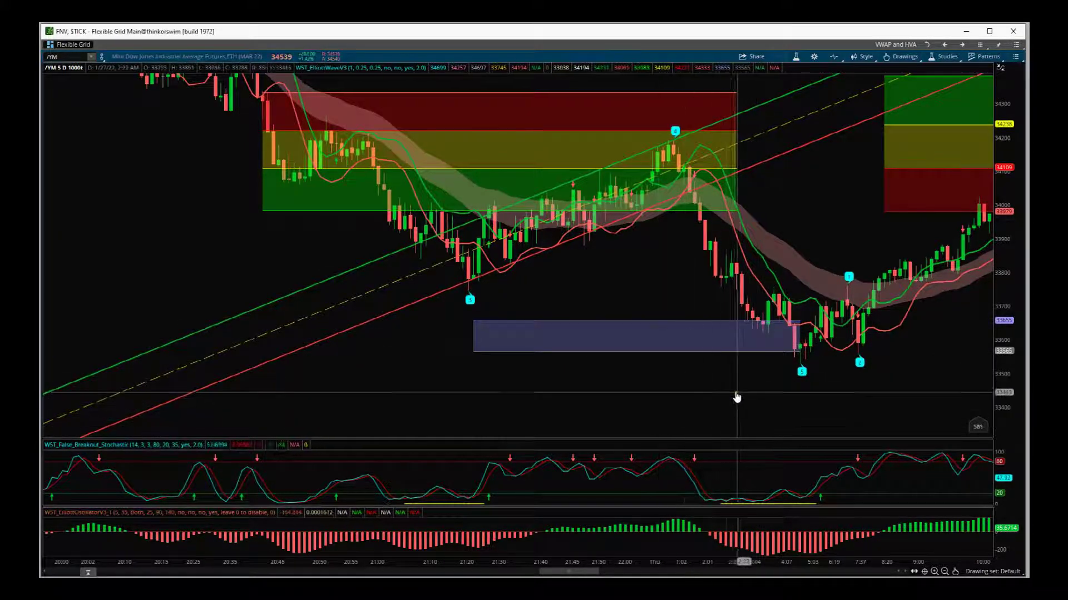
Step: Compress the time axis to include the prior day's zone and rescale prices to 33300–34900
left_click_drag(734, 398, 717, 384)
left_click_drag(595, 562, 439, 562)
left_click_drag(436, 207, 464, 239)
left_click_drag(386, 565, 317, 565)
left_click_drag(1002, 114, 1002, 167)
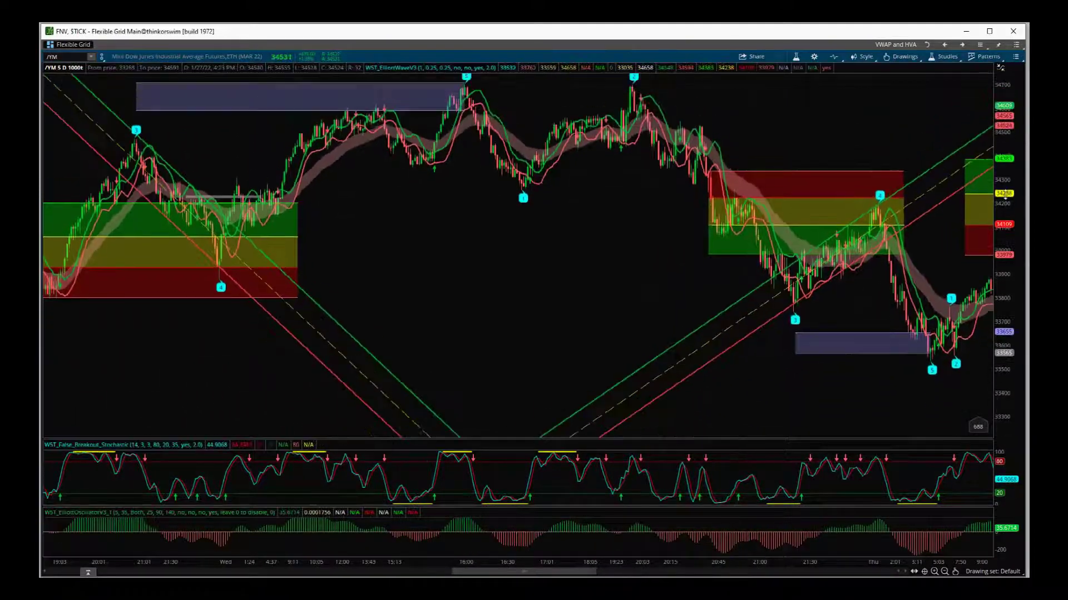
left_click_drag(669, 245, 606, 278)
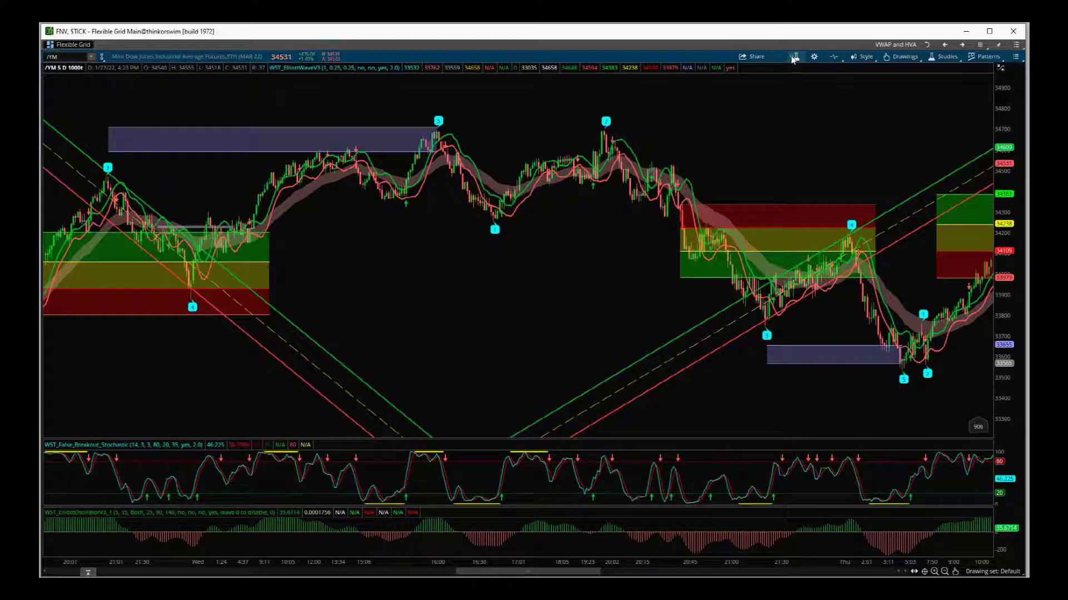
Step: Open the WST_Rollercoaster settings, confirm them, and apply so its shaded blocks overlay price
left_click(800, 56)
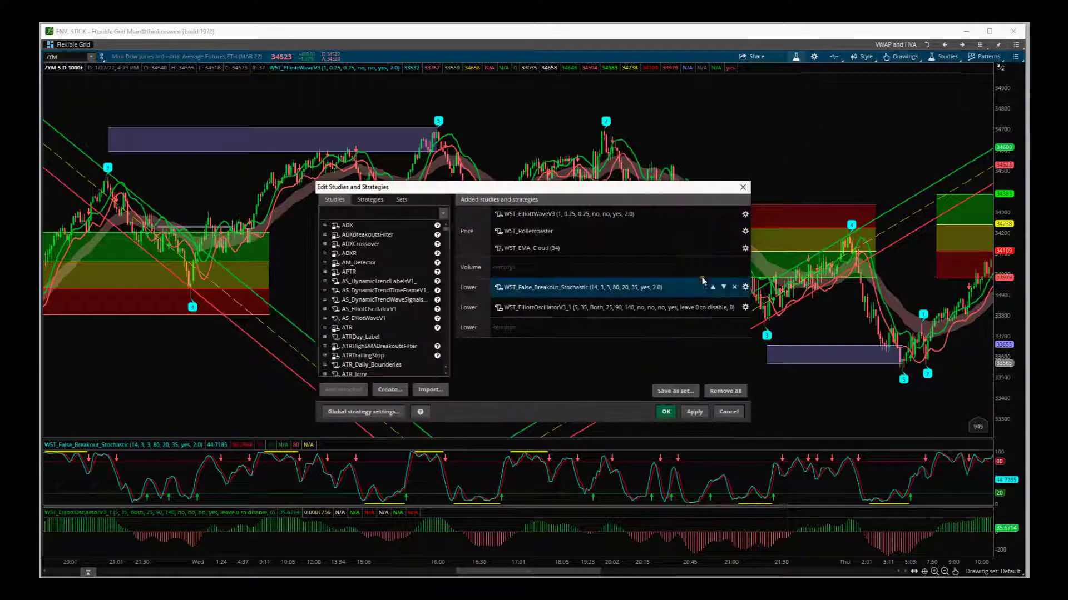
left_click(745, 231)
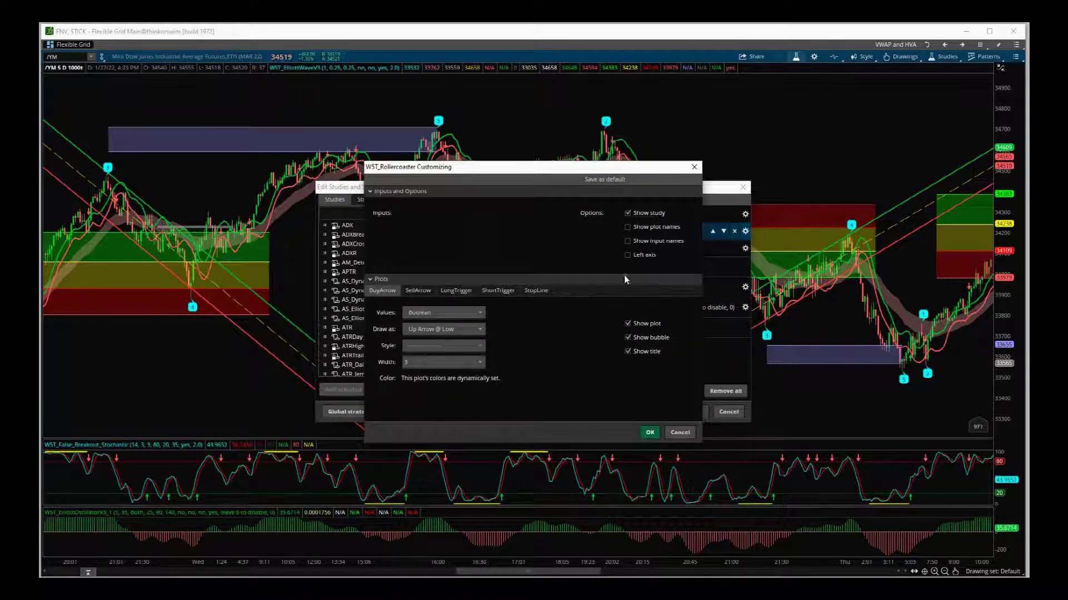
left_click(649, 433)
left_click(666, 412)
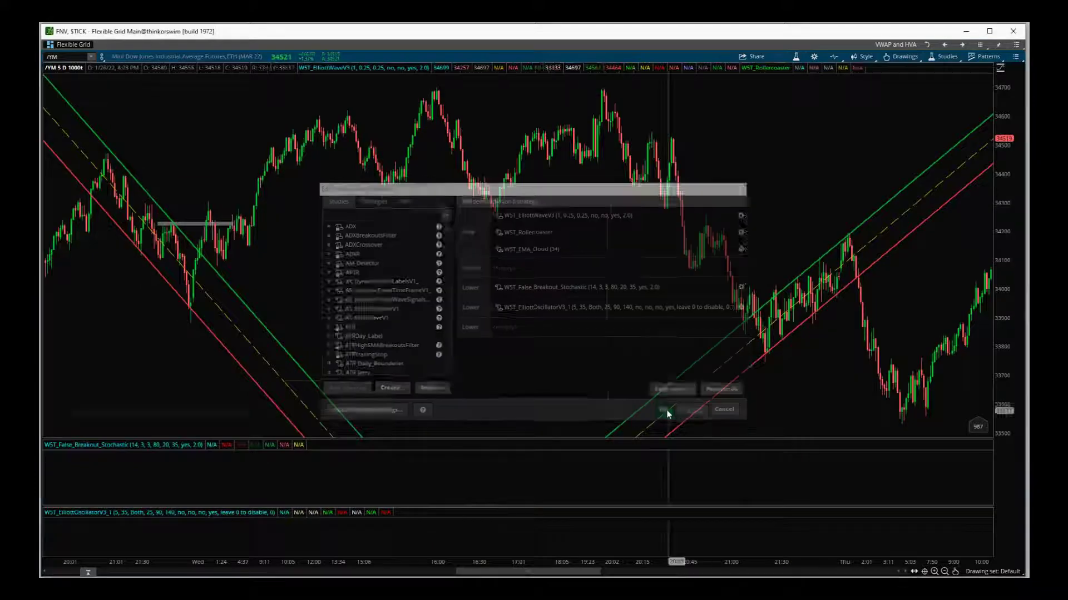
left_click_drag(451, 310, 608, 311)
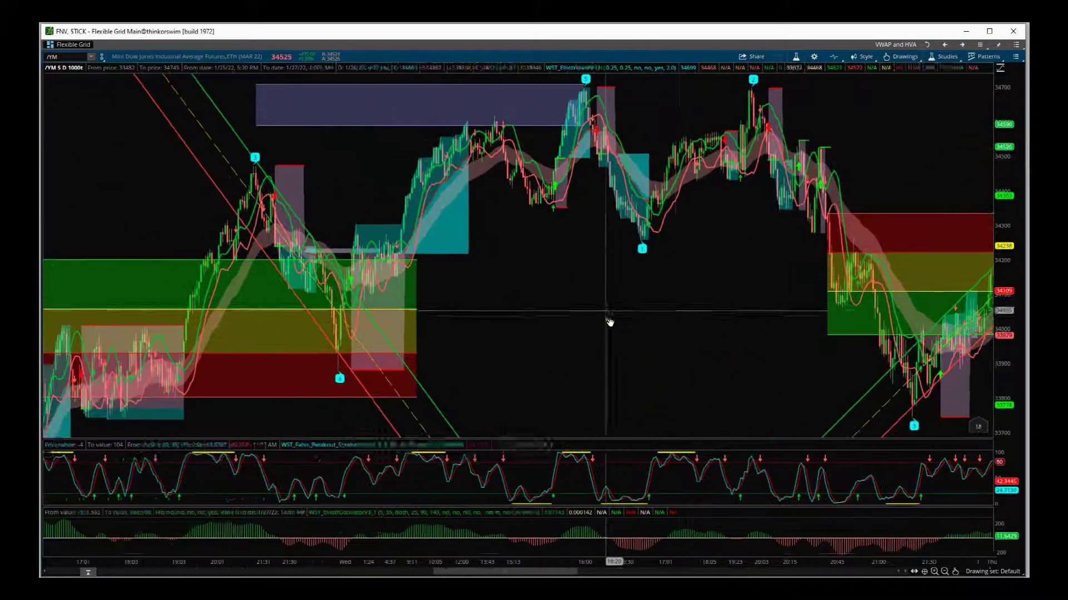
Step: Zoom in on the /YM chart so the bars are wider and span less time
left_click_drag(672, 563, 556, 562)
scroll(298, 510, "up", 5)
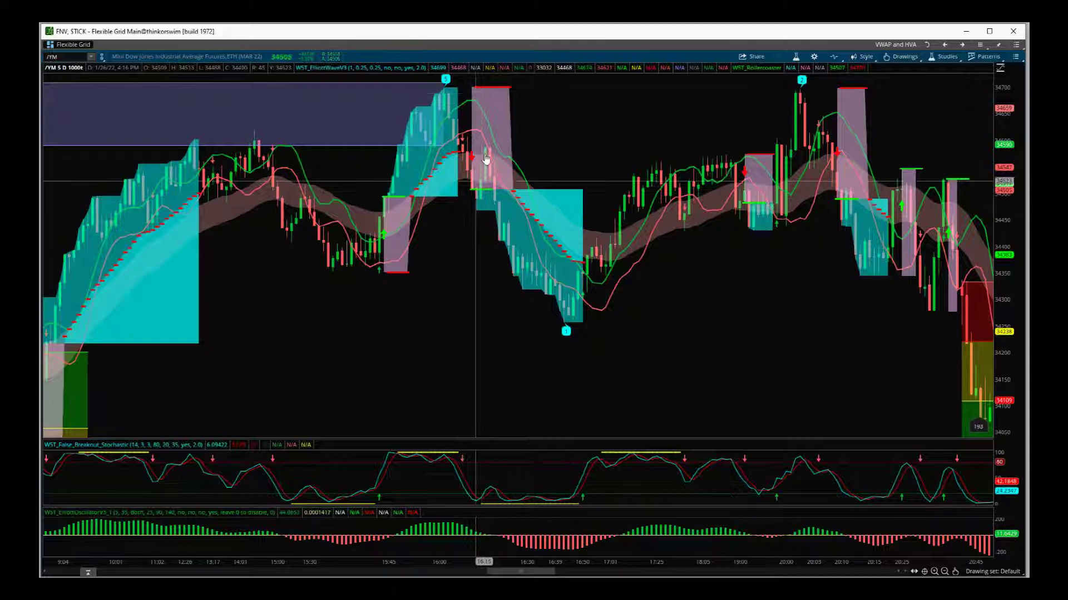
left_click_drag(591, 563, 486, 563)
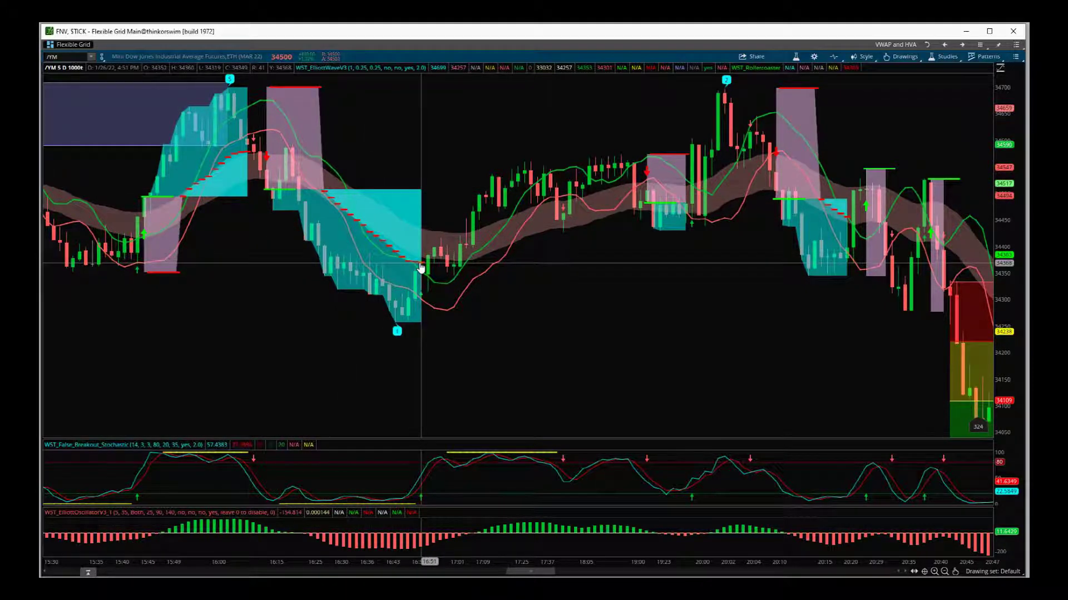
Step: Pan forward through the Rollercoaster boxes into Thursday's morning bars
left_click_drag(832, 333, 216, 287)
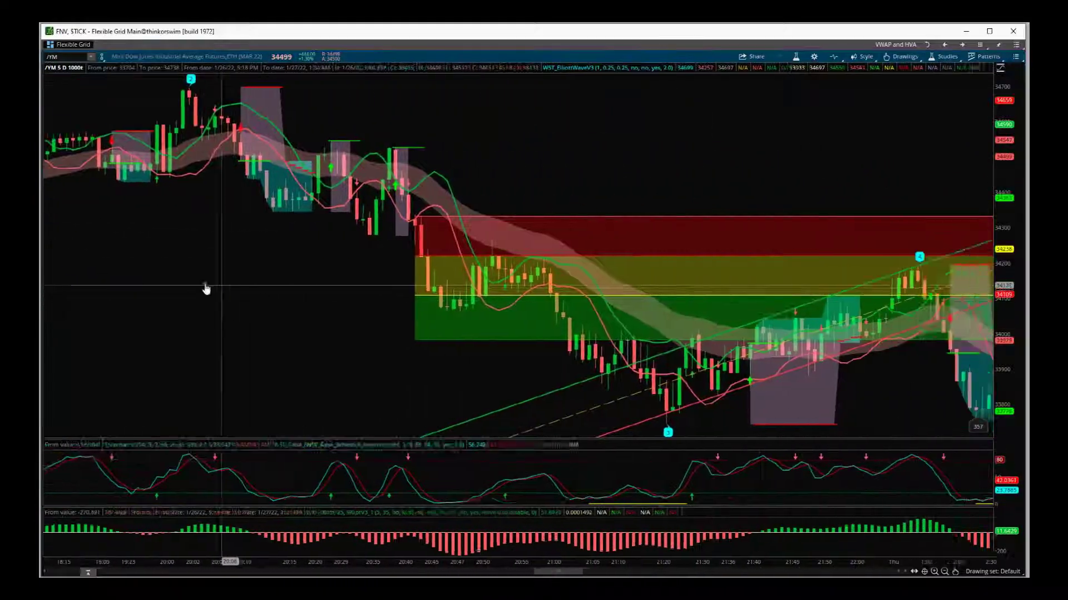
left_click_drag(853, 179, 595, 169)
left_click_drag(747, 183, 607, 188)
left_click_drag(772, 244, 555, 298)
left_click_drag(849, 394, 463, 410)
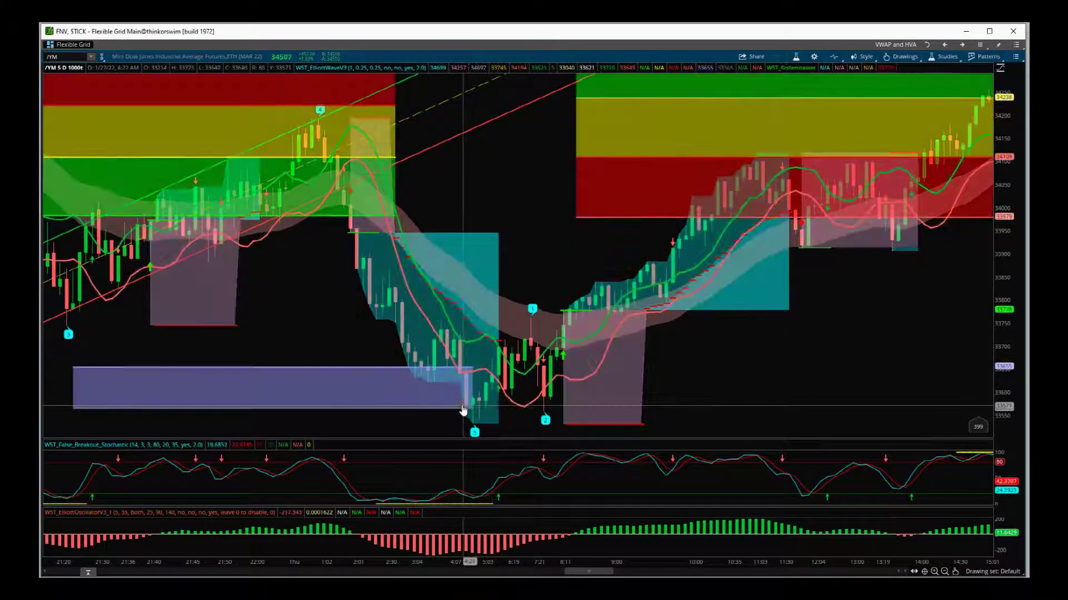
left_click_drag(865, 359, 632, 371)
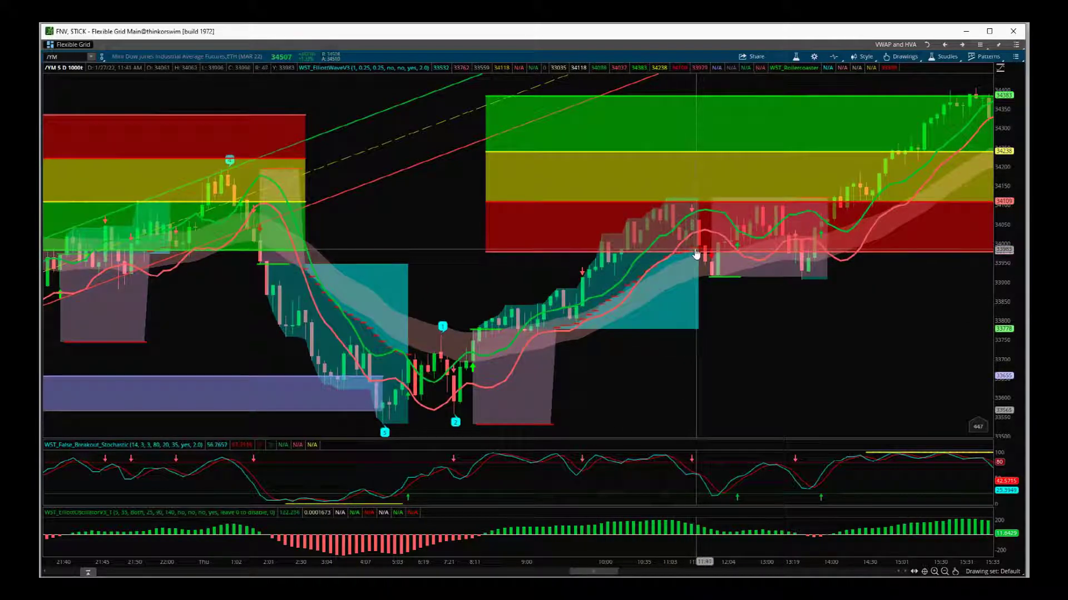
Step: Bring Thursday's latest bars through 16:25 into view
left_click_drag(852, 295, 588, 308)
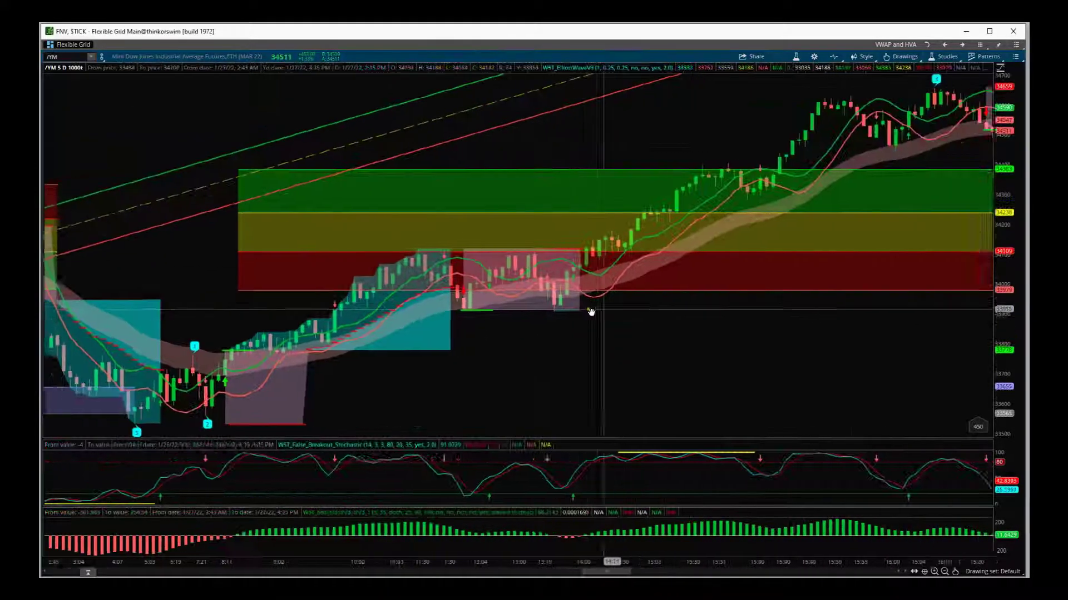
left_click_drag(858, 327, 710, 332)
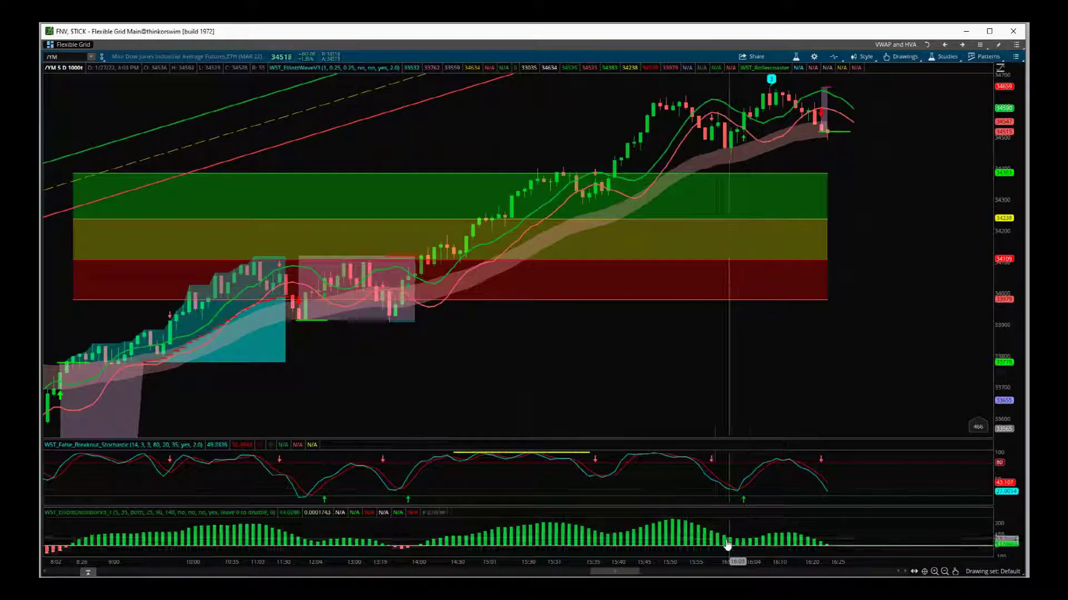
left_click_drag(709, 562, 790, 564)
left_click_drag(932, 341, 646, 338)
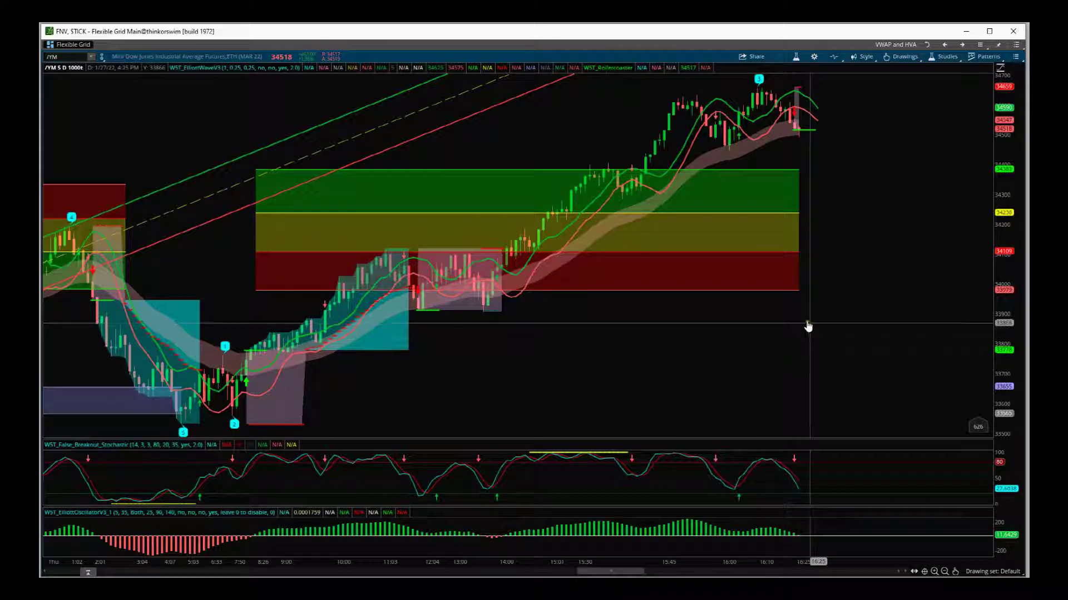
Step: Zoom back out to the full multi-day range with all overlays visible
left_click_drag(641, 564, 692, 557)
left_click_drag(553, 362, 773, 356)
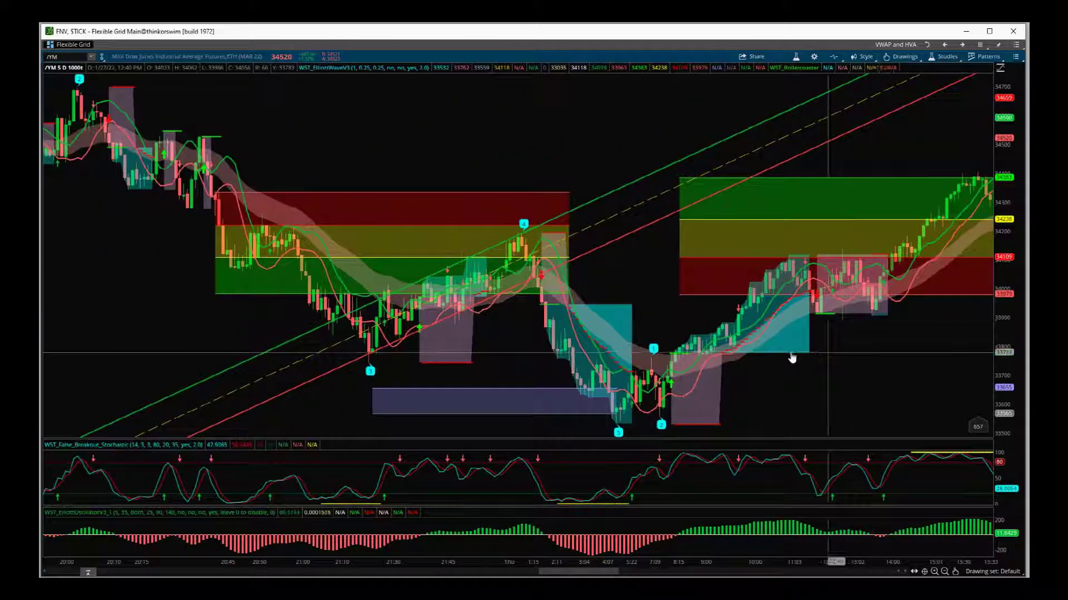
left_click_drag(126, 315, 354, 310)
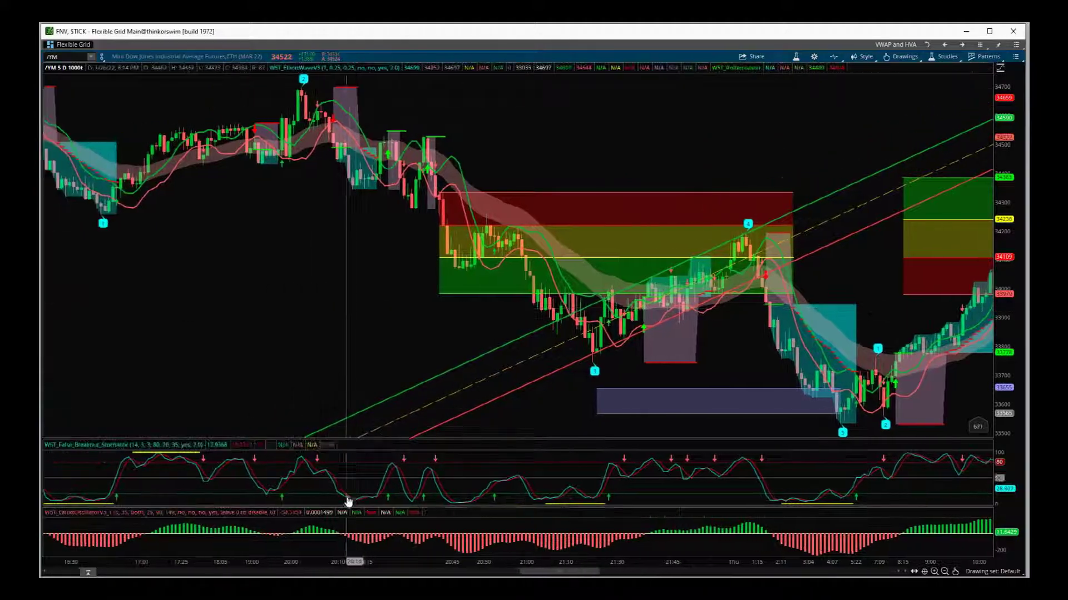
left_click_drag(420, 562, 664, 566)
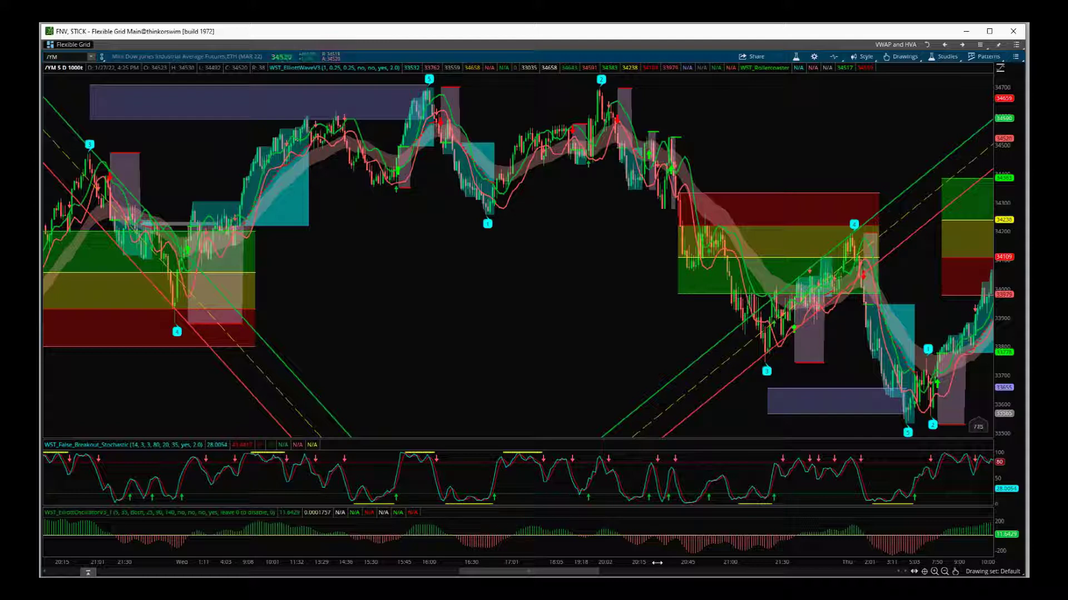
left_click_drag(650, 355, 585, 346)
left_click_drag(448, 372, 525, 372)
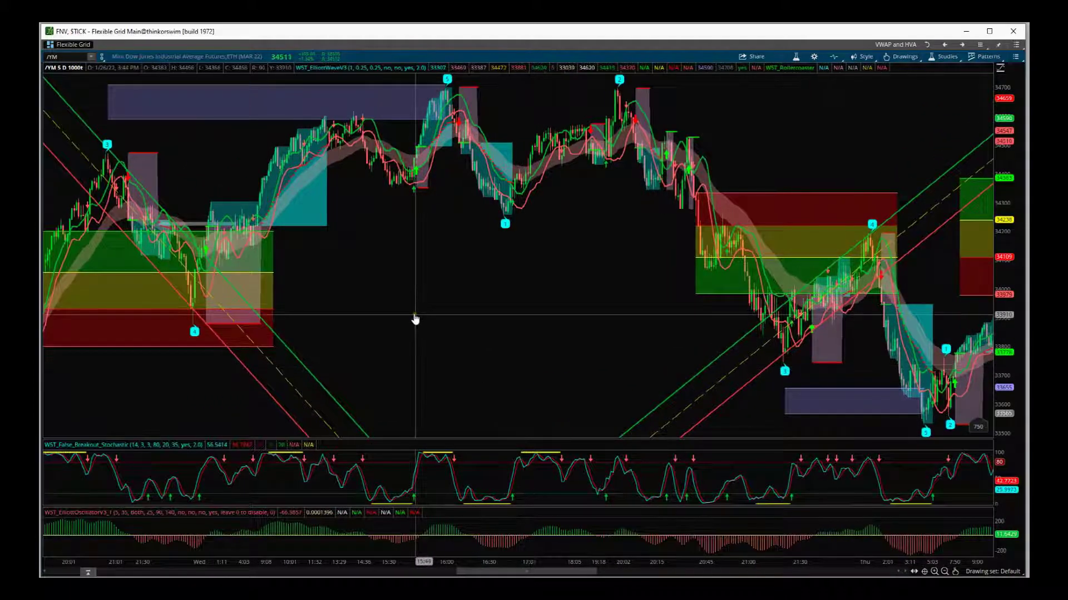